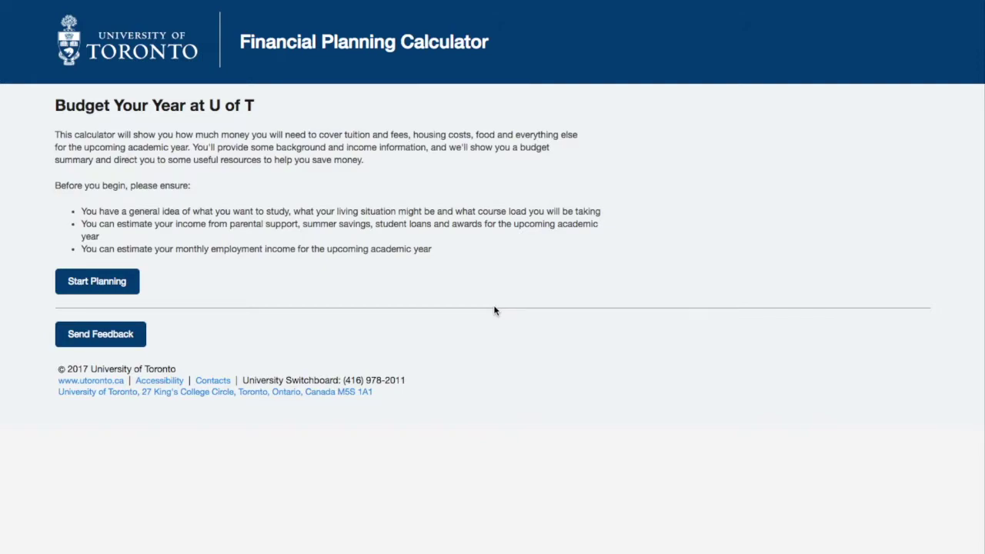
# Start the budget plan, set the upcoming level of study to Undergraduate, and choose Faculty of Arts and Science (full-time program fee)
pyautogui.click(112, 285)
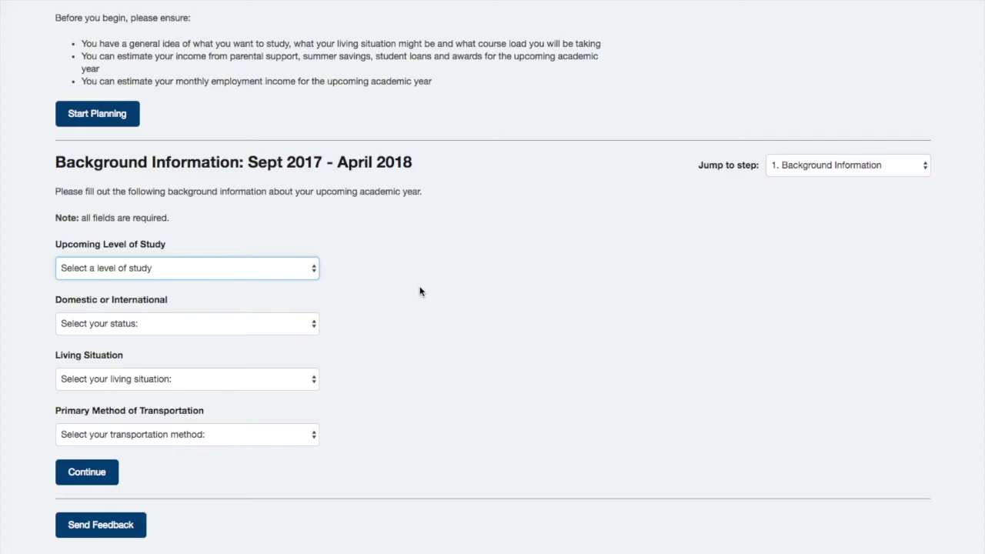
pyautogui.click(273, 270)
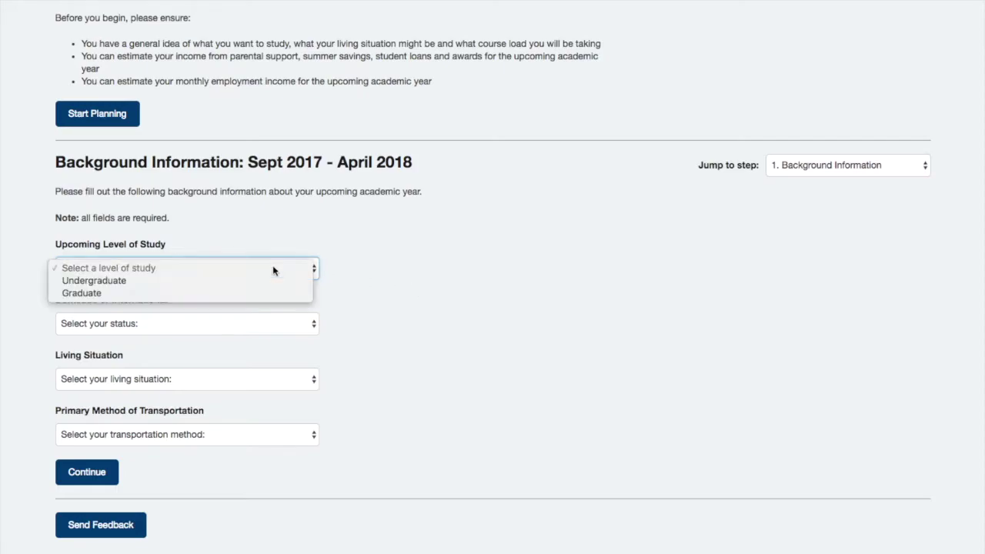
pyautogui.click(185, 281)
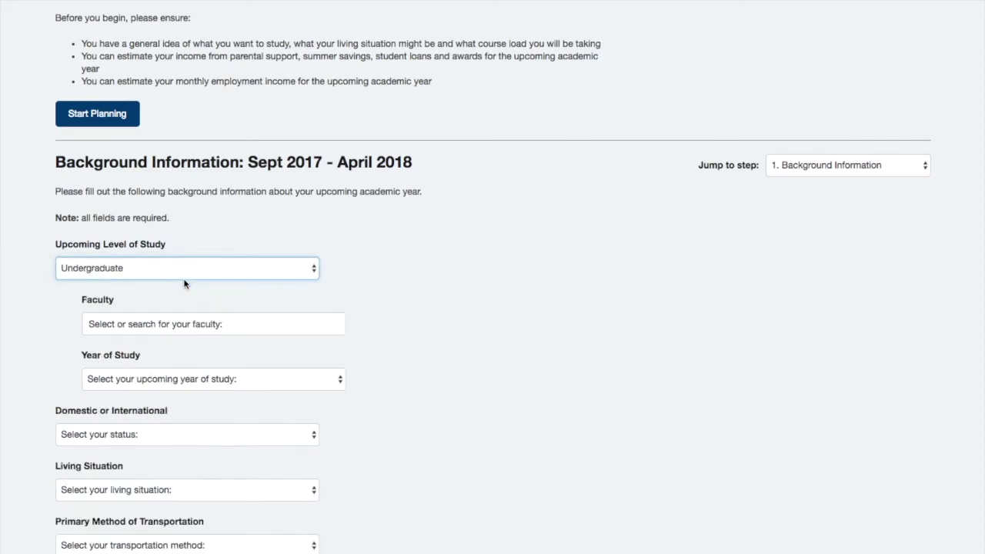
pyautogui.click(307, 324)
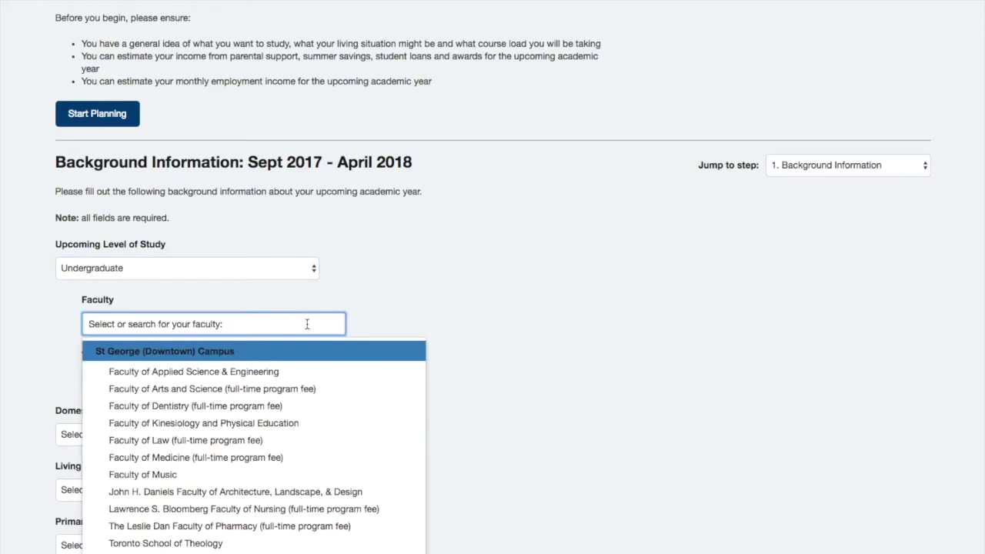
pyautogui.write('arts')
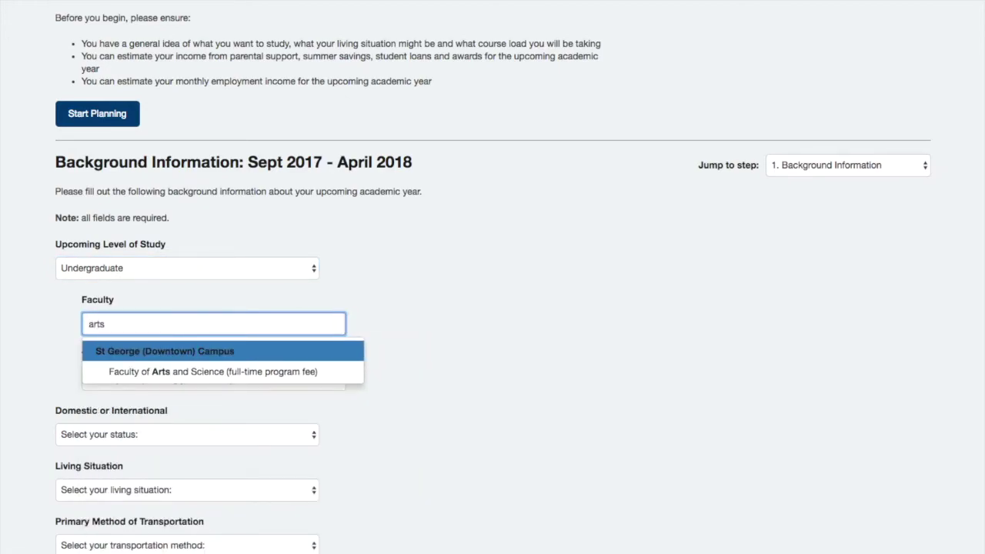
pyautogui.click(297, 373)
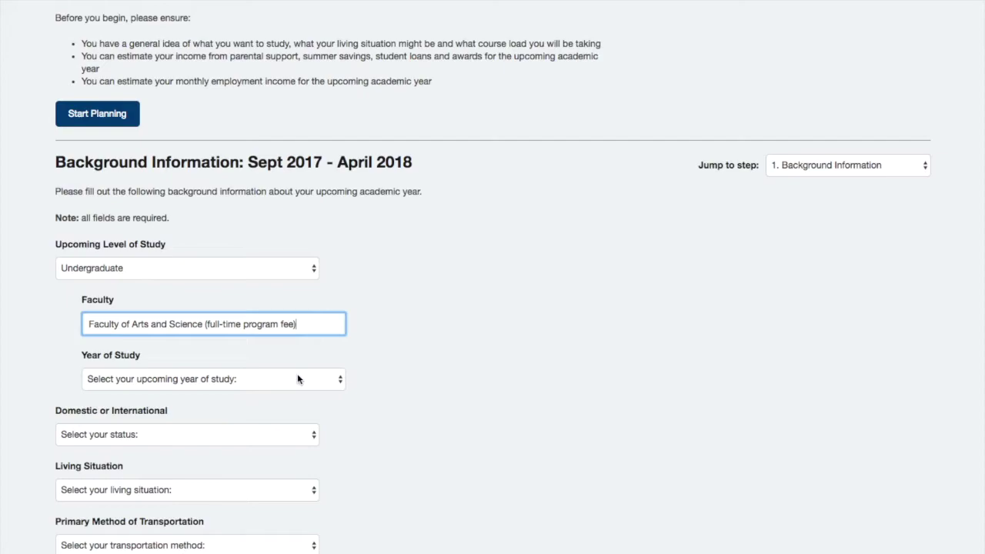
# Set the year of study to Year 2 and the program of study to All other Programs
pyautogui.click(197, 376)
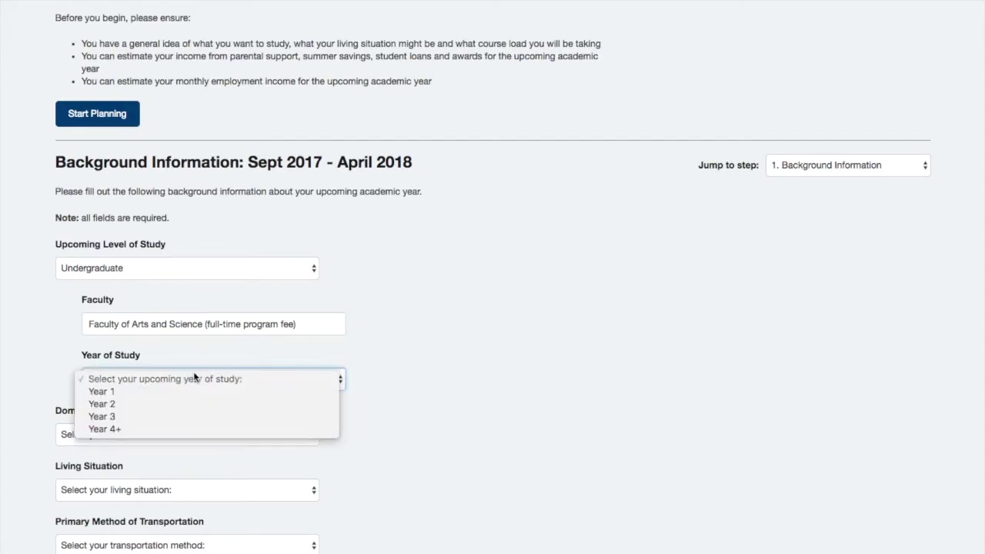
pyautogui.click(160, 405)
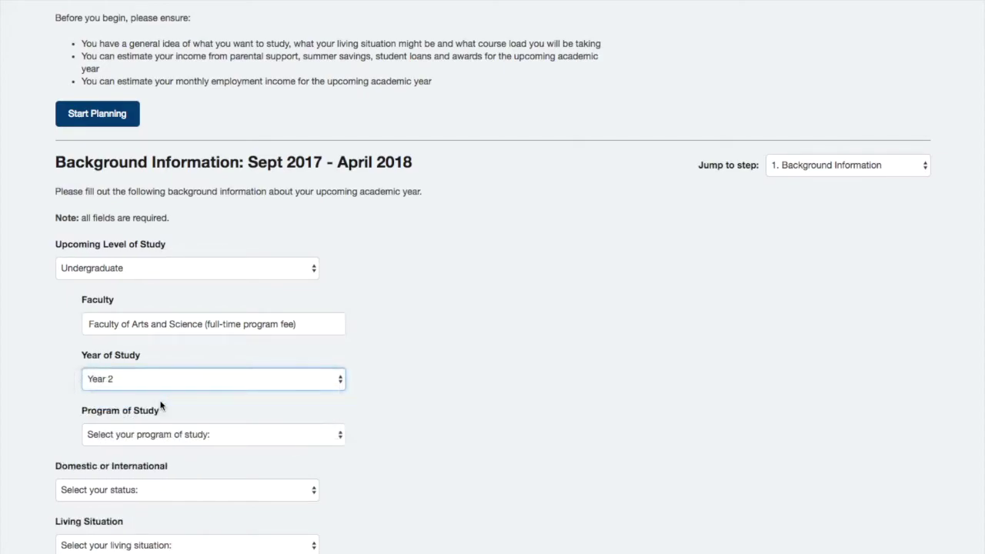
pyautogui.click(208, 434)
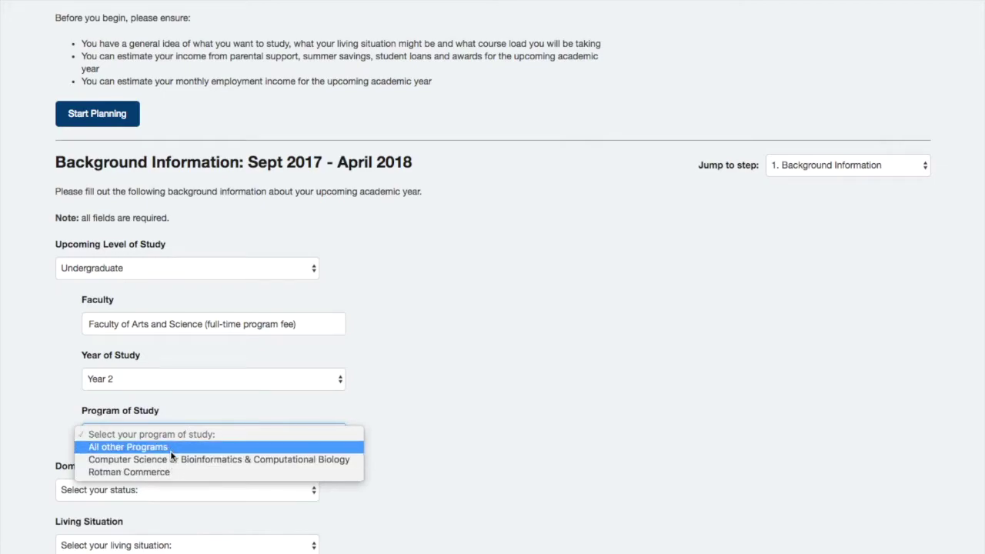
pyautogui.click(175, 447)
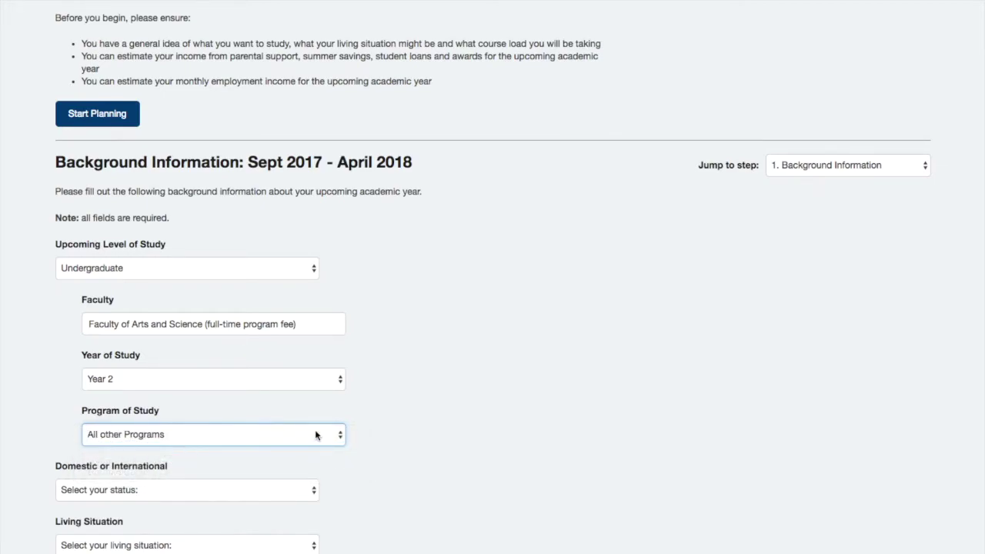
# Set the student status to Domestic and the living situation to Student Residence
pyautogui.scroll(-2, 417, 430)
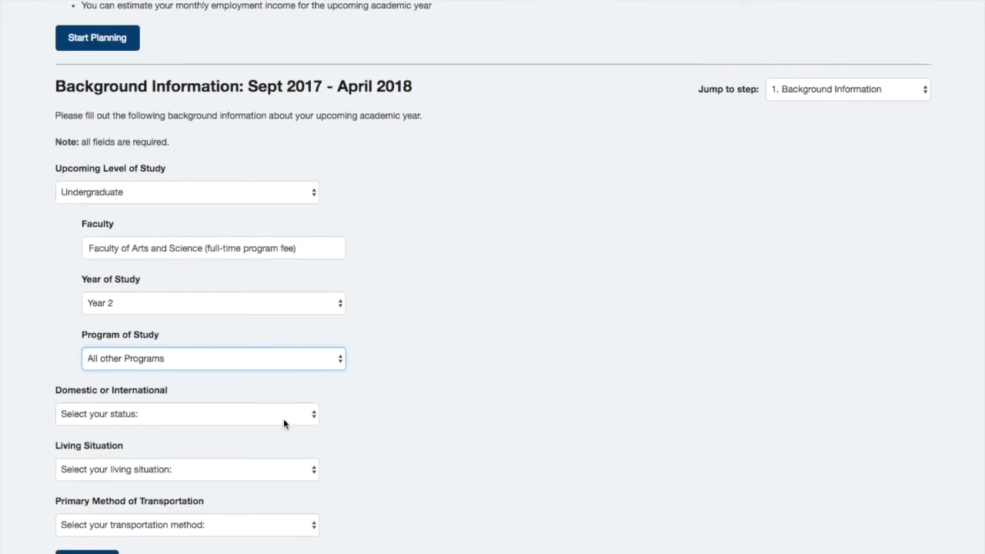
pyautogui.click(284, 423)
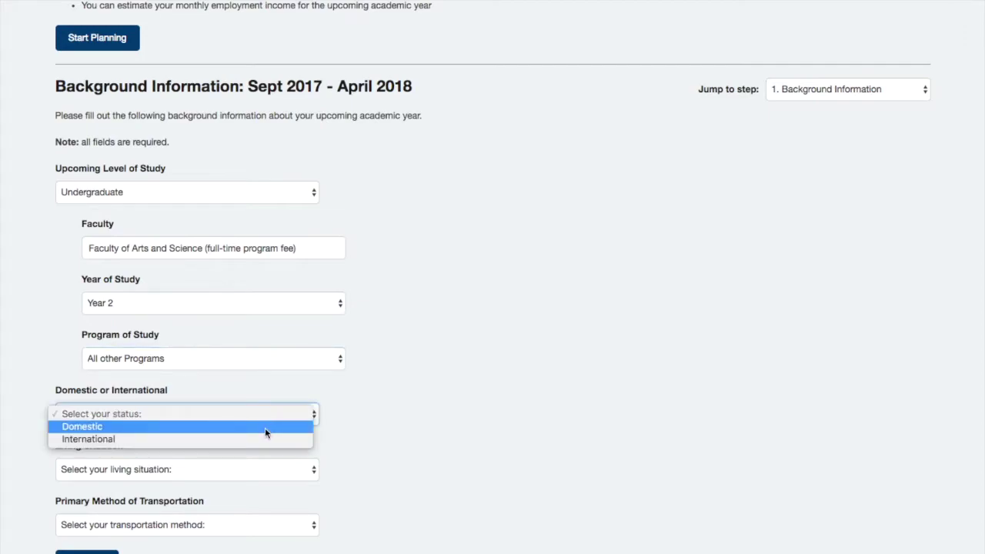
pyautogui.click(264, 427)
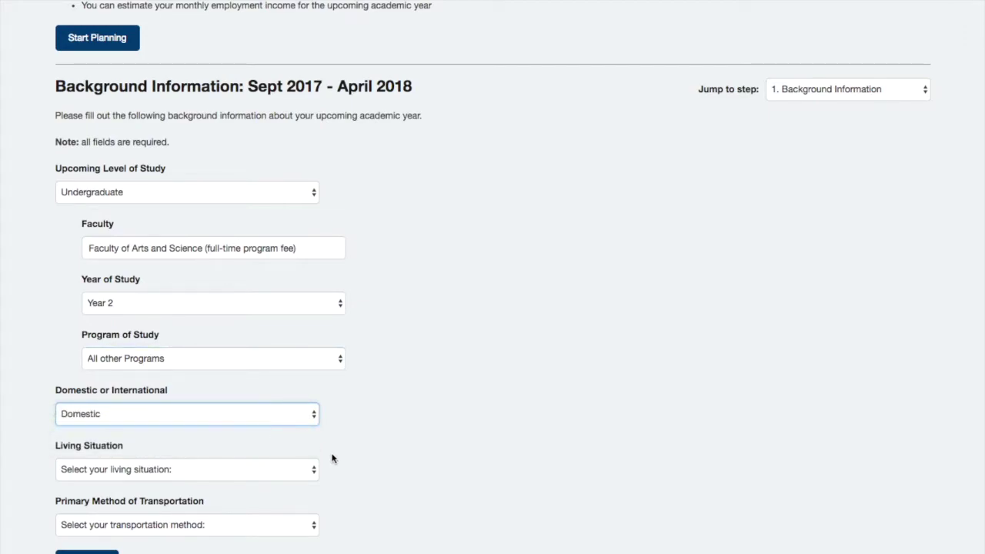
pyautogui.click(311, 467)
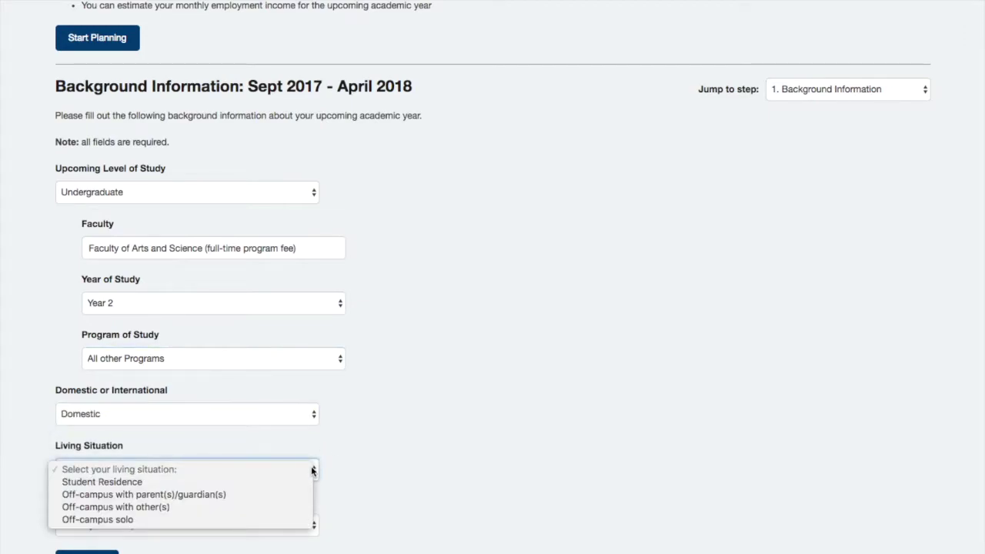
pyautogui.click(247, 482)
# Choose 45 Willcocks: Double as the residence to stay in
pyautogui.scroll(-2, 337, 487)
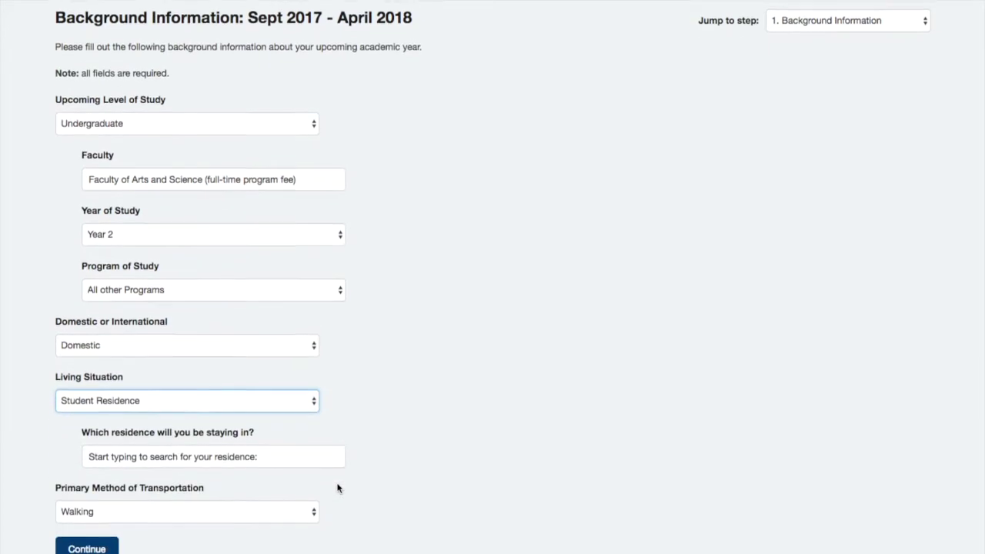
pyautogui.click(256, 447)
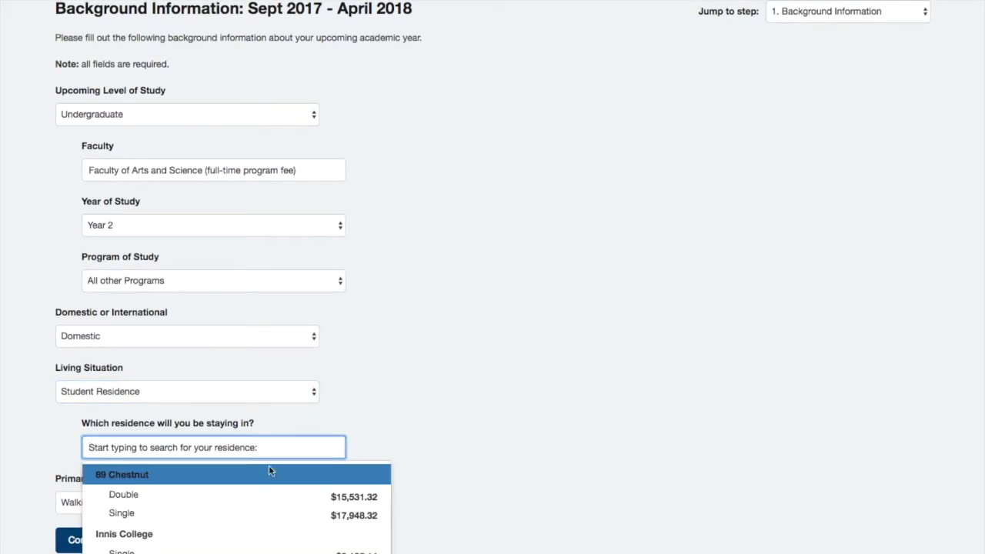
pyautogui.scroll(-3, 297, 496)
pyautogui.scroll(-2, 296, 494)
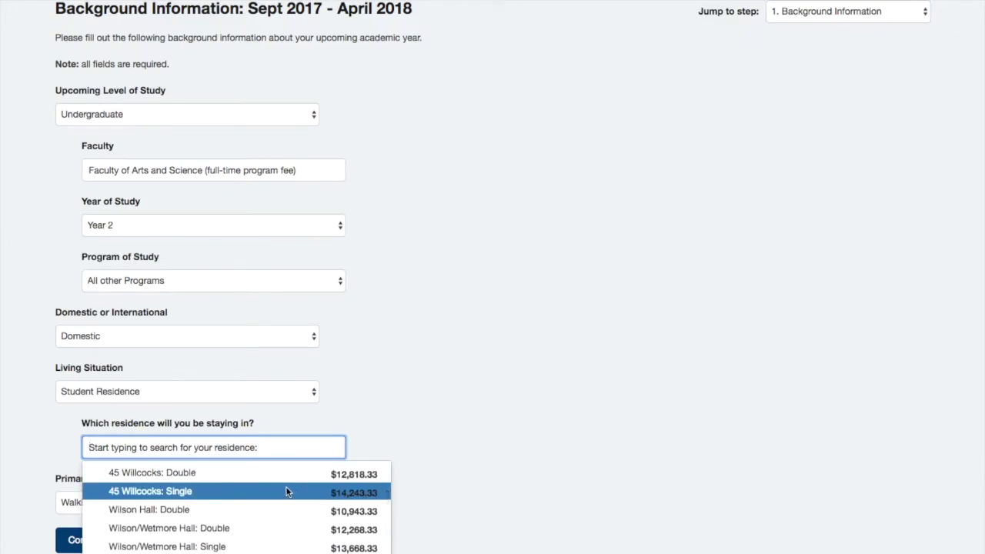
pyautogui.scroll(1, 285, 485)
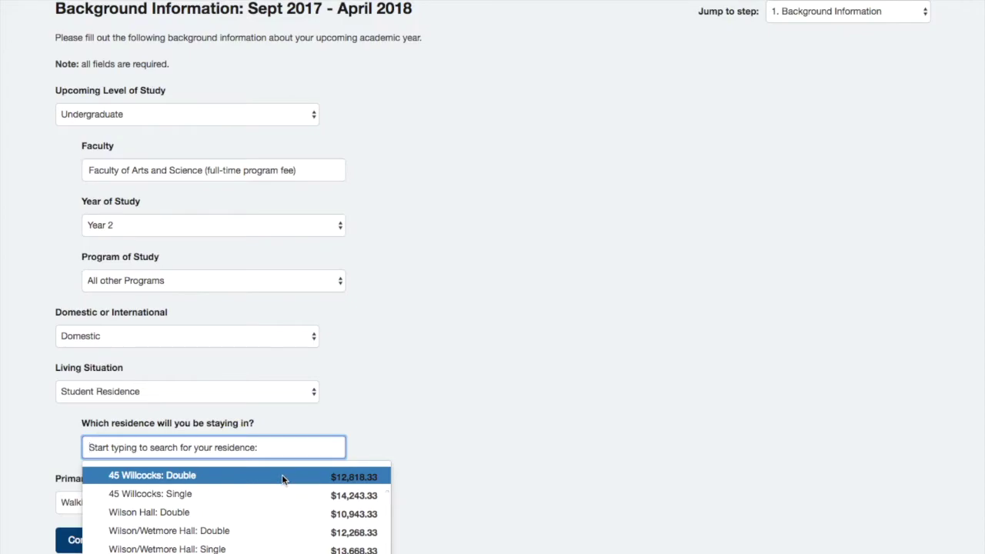
pyautogui.click(281, 475)
# Set the primary method of transportation to Cycling and continue to the income section
pyautogui.scroll(-1, 440, 456)
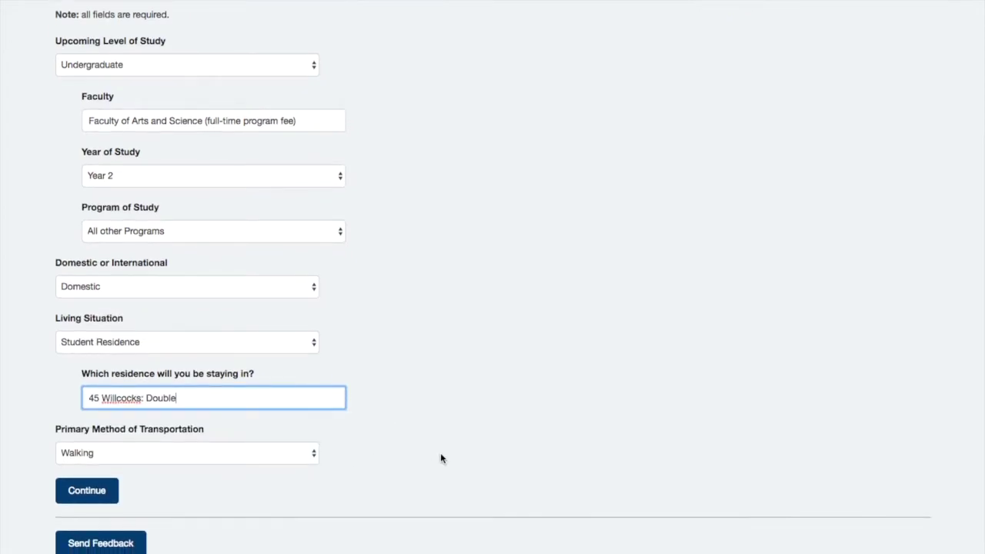
pyautogui.click(190, 451)
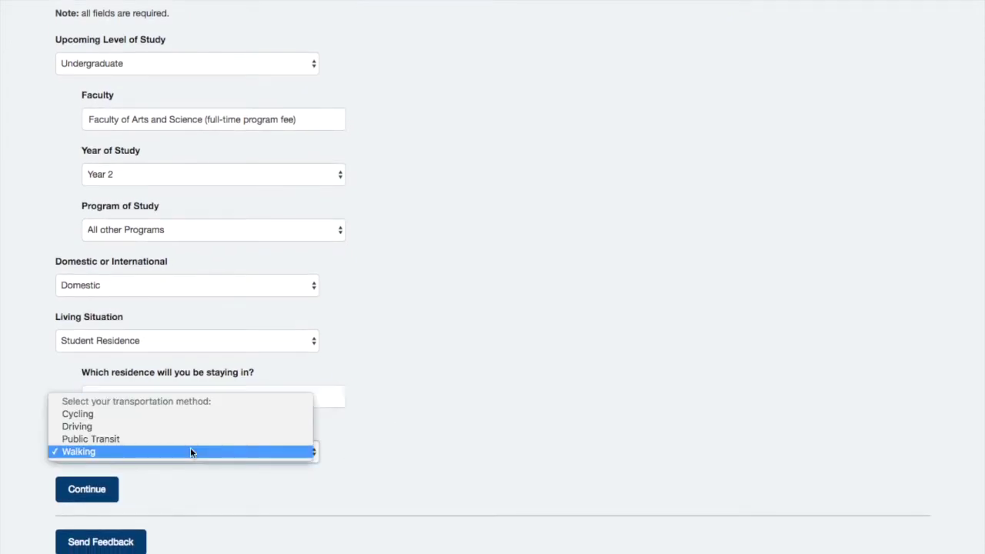
pyautogui.click(126, 415)
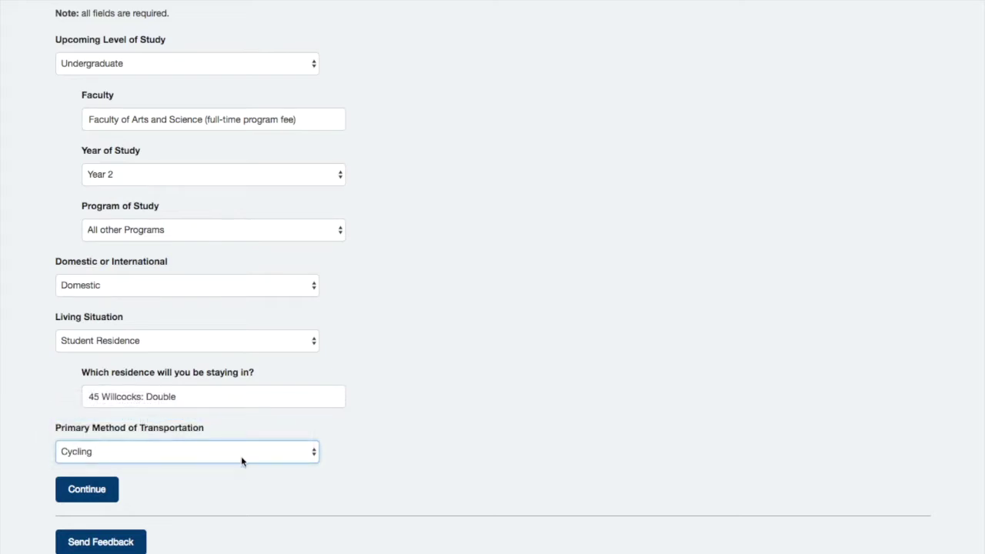
pyautogui.click(90, 496)
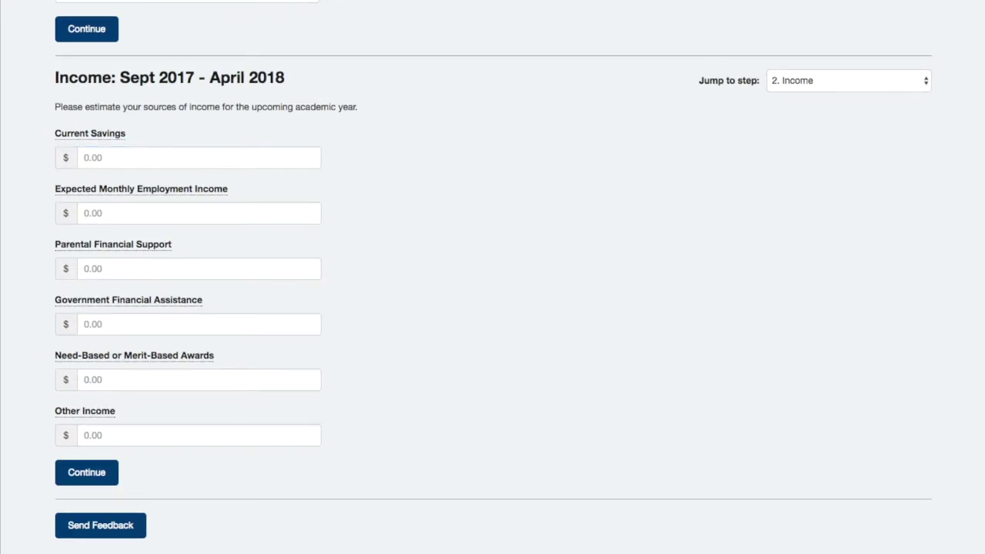
# Enter current savings of $2000 and an expected monthly employment income of $200
pyautogui.click(139, 154)
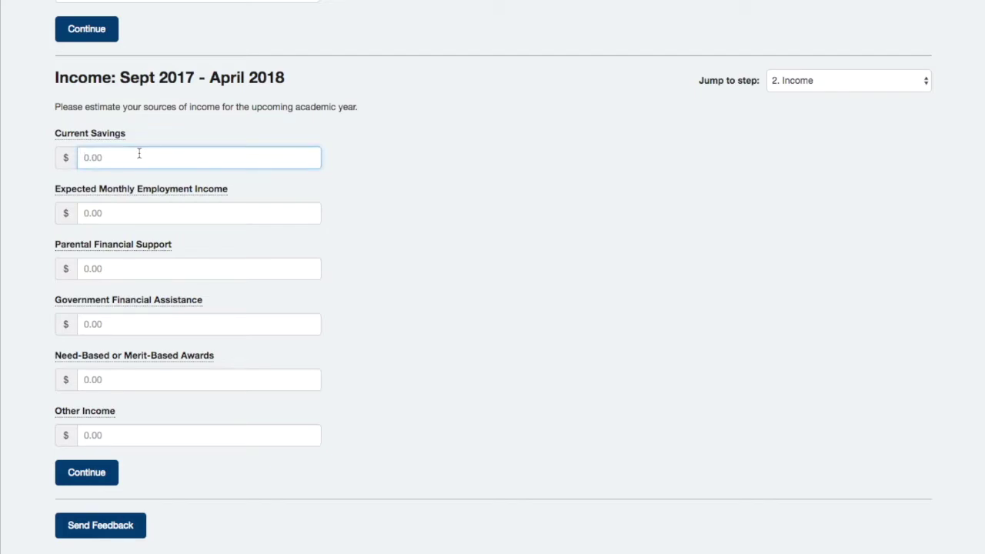
pyautogui.write('2000')
pyautogui.click(128, 211)
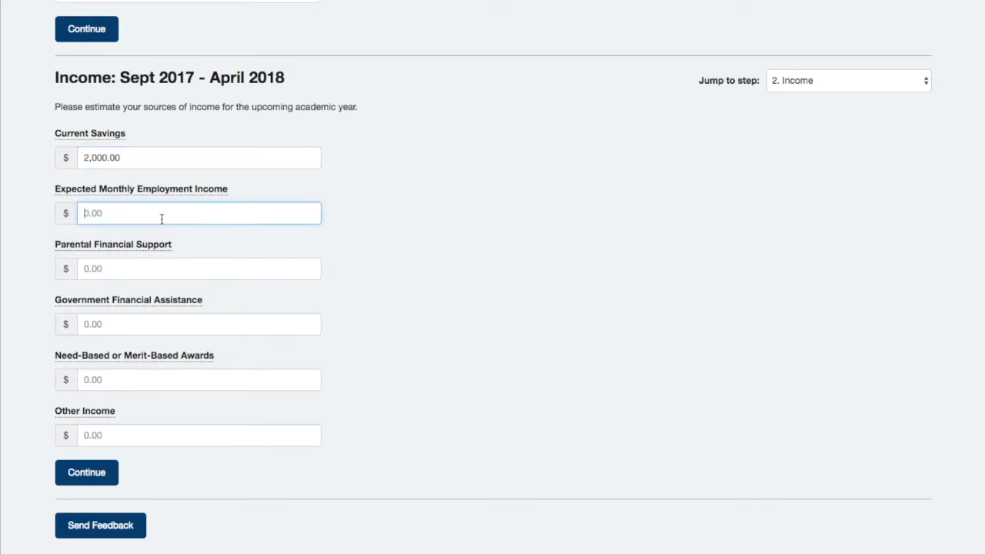
pyautogui.write('200')
# Enter $9000 government financial assistance and $1000 in awards, leave parental support and other income blank, and continue to the estimated expenses
pyautogui.click(227, 267)
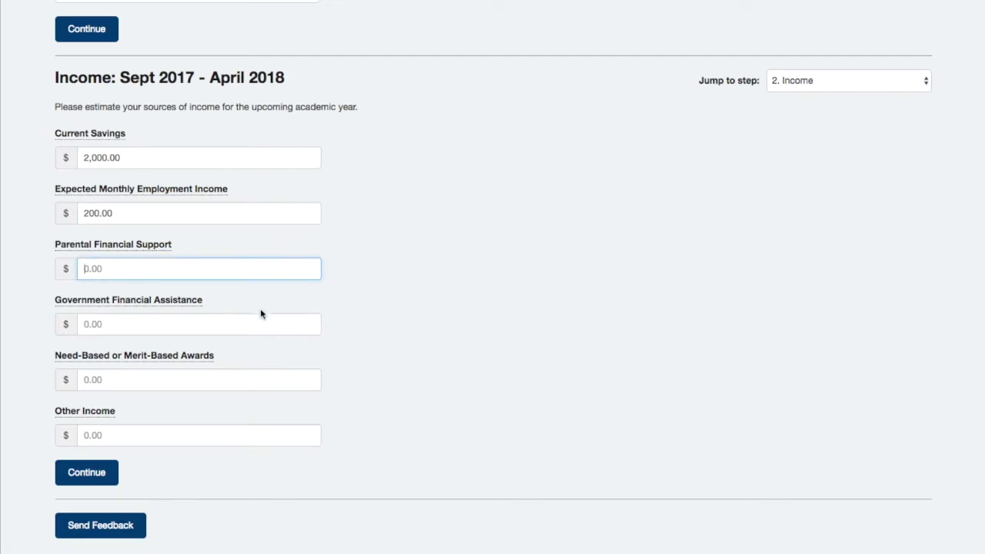
pyautogui.click(242, 321)
pyautogui.write('9000')
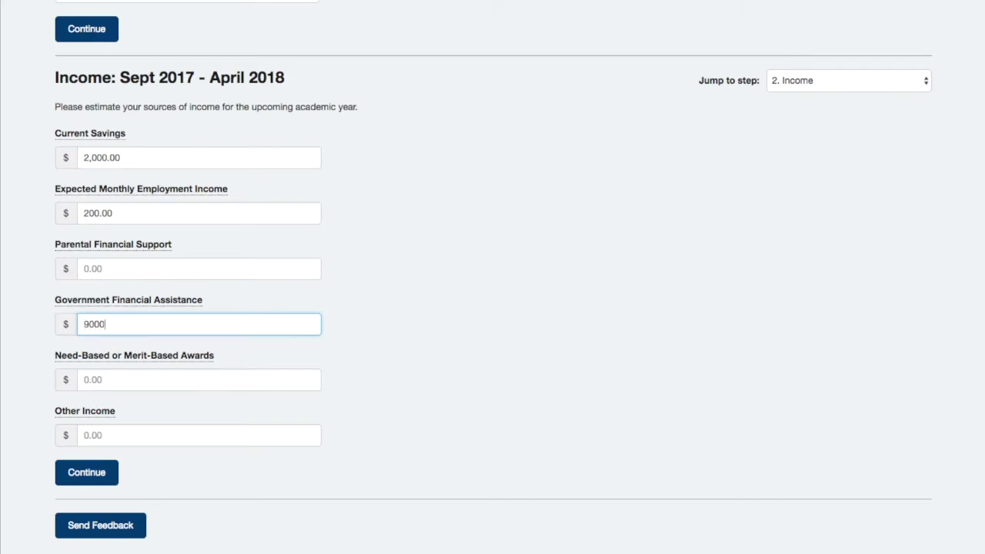
pyautogui.click(275, 380)
pyautogui.write('1000')
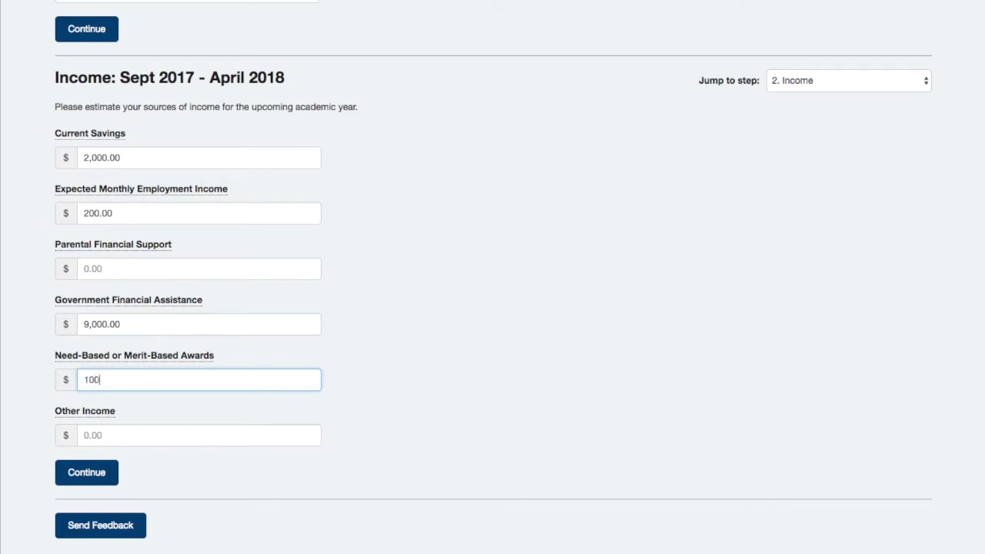
pyautogui.click(230, 433)
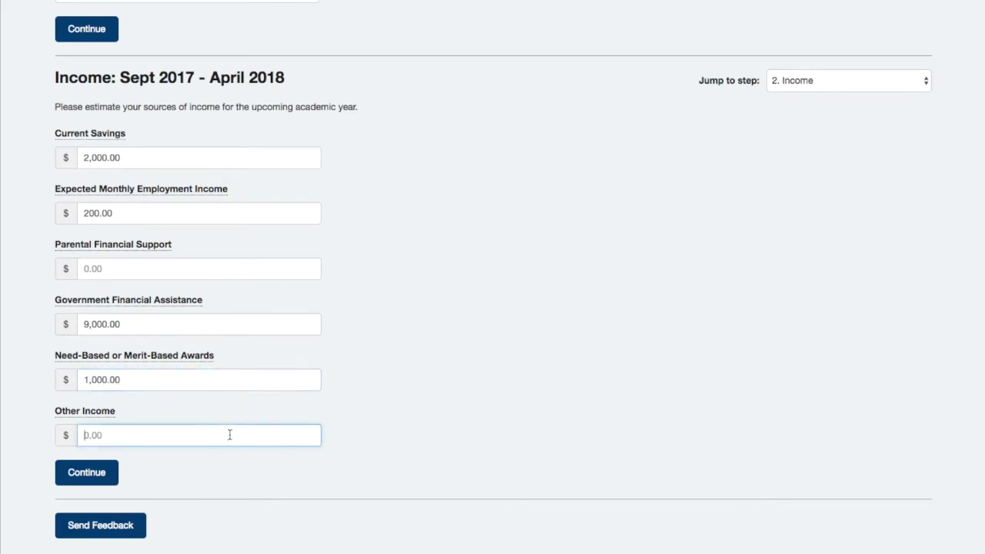
pyautogui.click(72, 476)
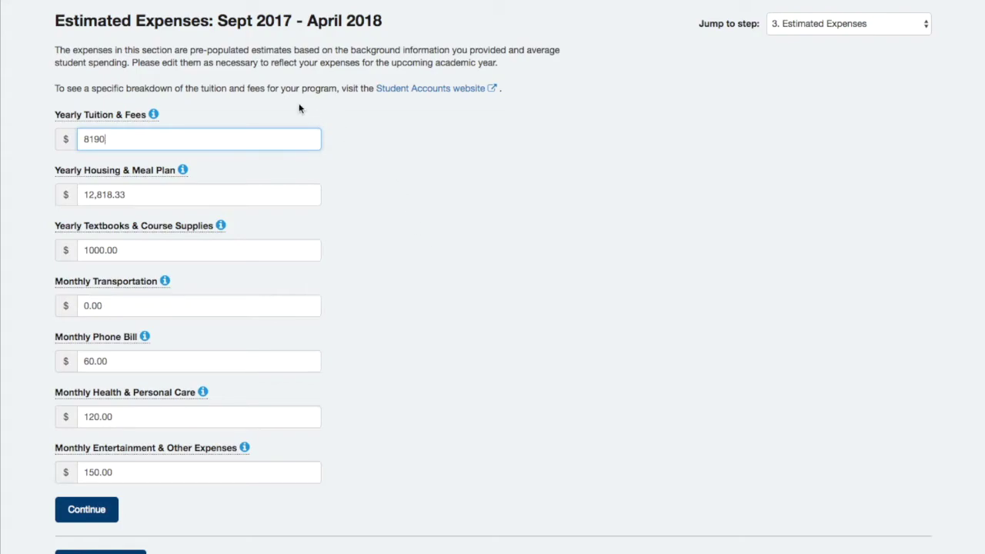
# Set the monthly phone bill to $45 and the monthly transportation cost to $10 in the estimated expenses
pyautogui.moveTo(121, 113)
pyautogui.scroll(-1, 391, 232)
pyautogui.moveTo(146, 323); pyautogui.dragTo(64, 323)
pyautogui.write('45')
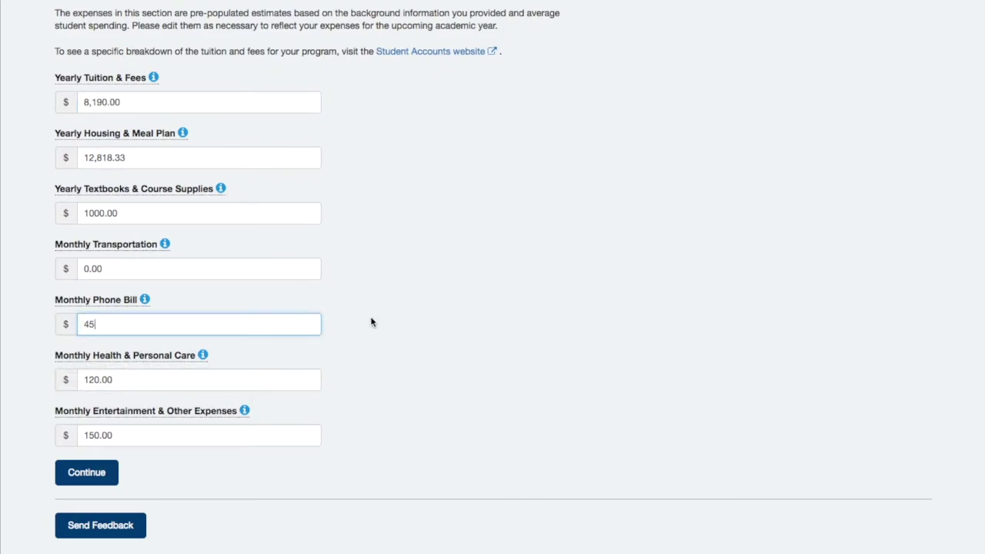
pyautogui.moveTo(208, 267); pyautogui.dragTo(64, 272)
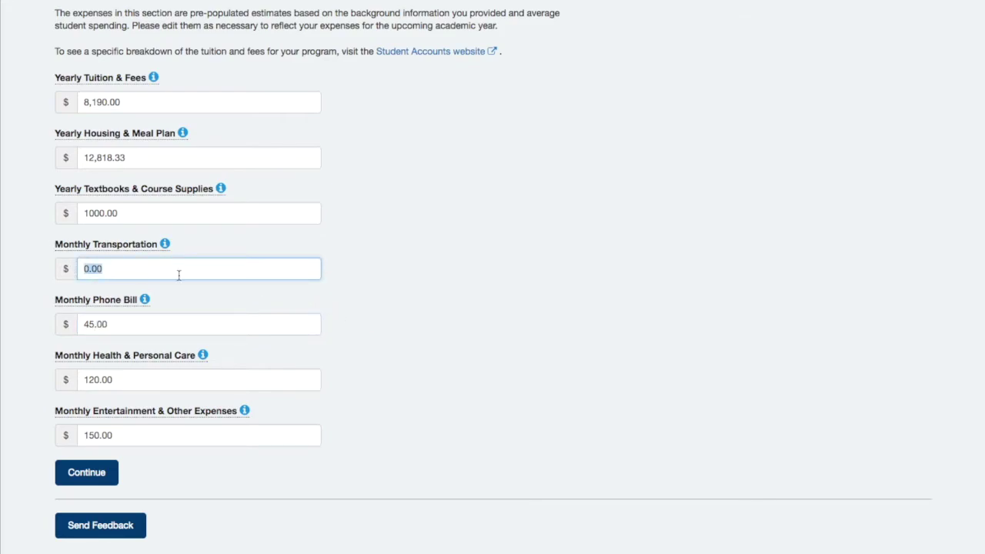
pyautogui.write('10')
pyautogui.click(421, 272)
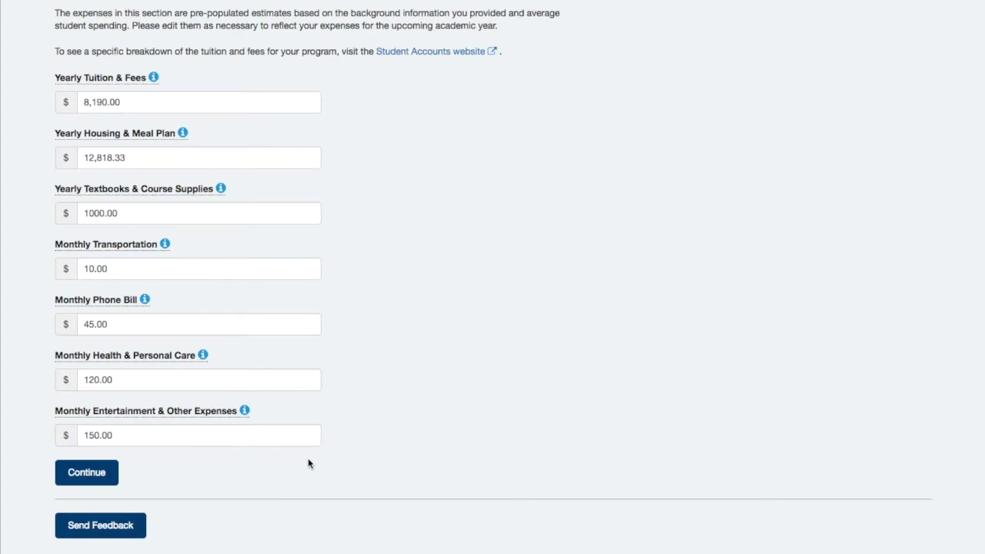
# Continue to the budget summary and review the budget breakdown and the personalized budget resources
pyautogui.click(91, 474)
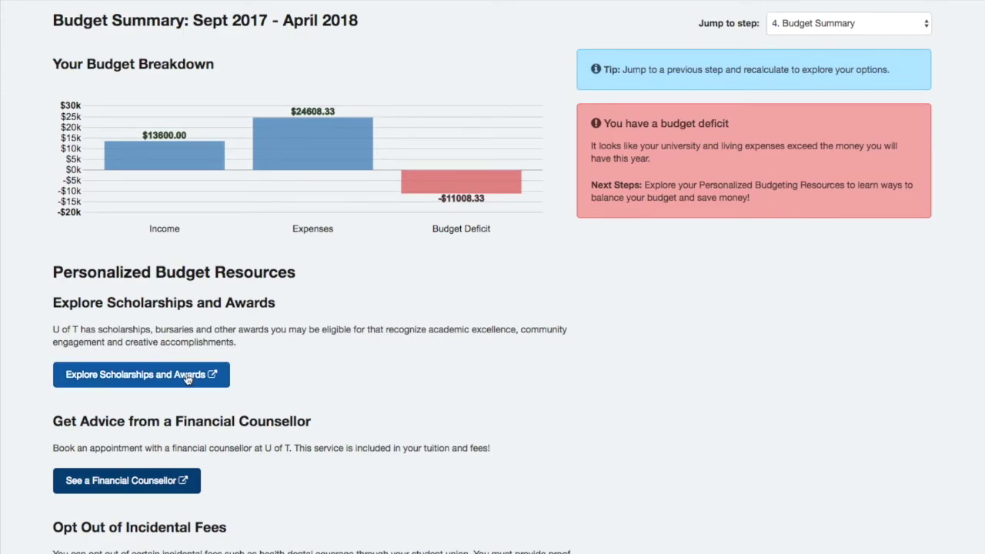
pyautogui.scroll(-2, 188, 481)
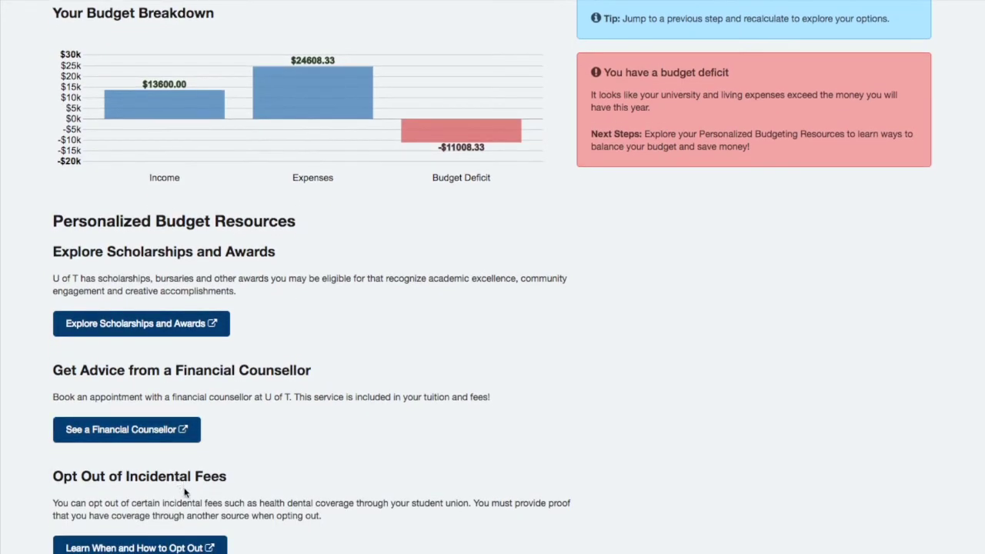
pyautogui.scroll(-4, 161, 546)
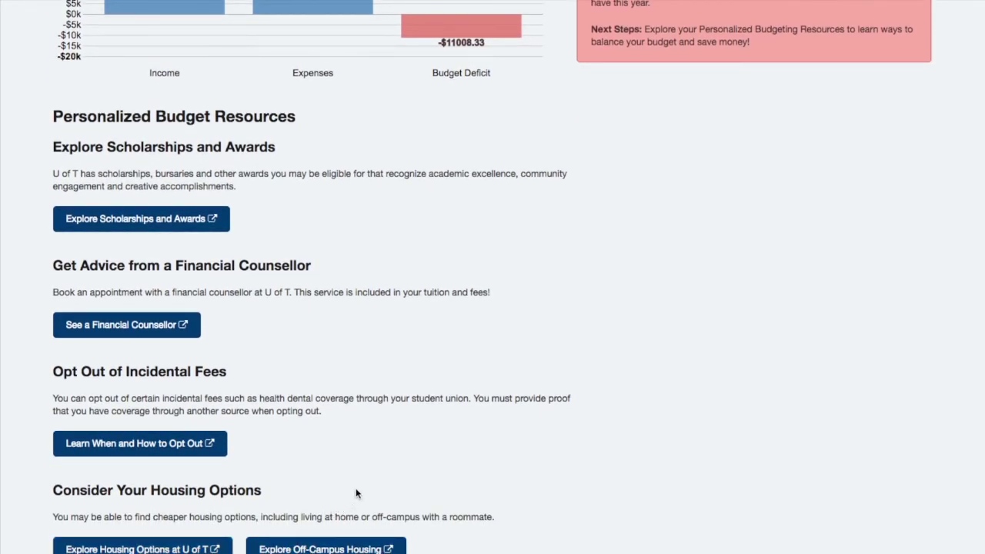
# Return to the background information and change the living situation to Off-campus with parent(s)/guardian(s)
pyautogui.scroll(4, 354, 492)
pyautogui.scroll(5, 372, 487)
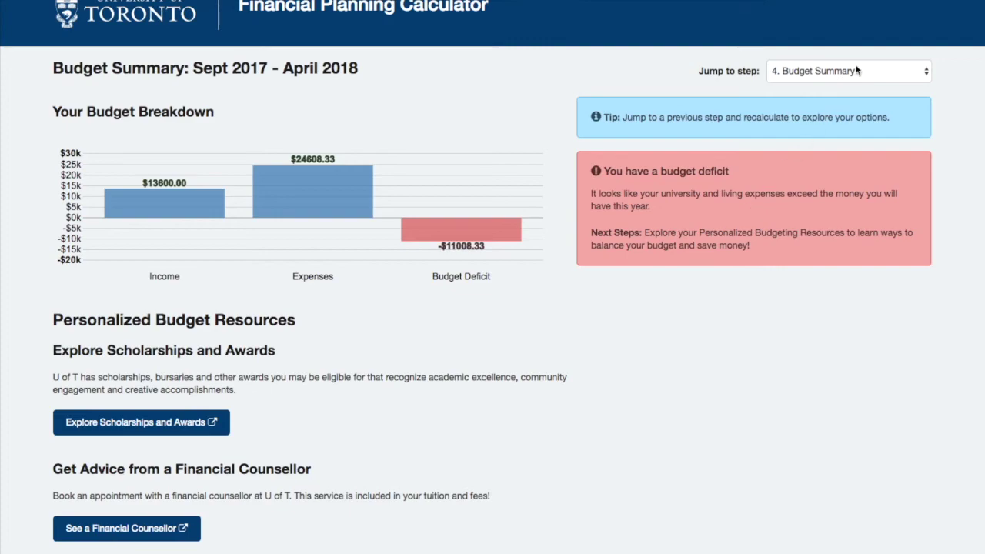
pyautogui.click(854, 70)
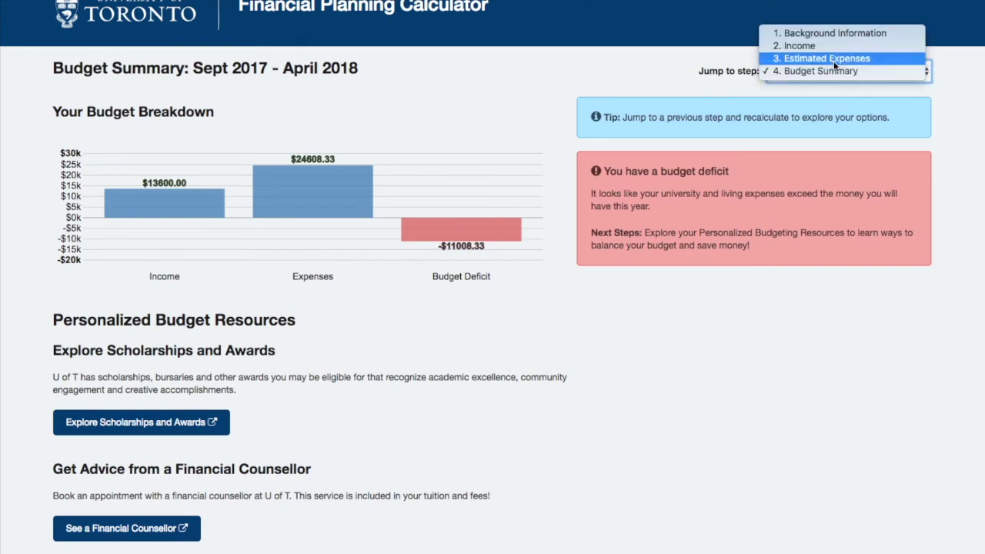
pyautogui.click(835, 33)
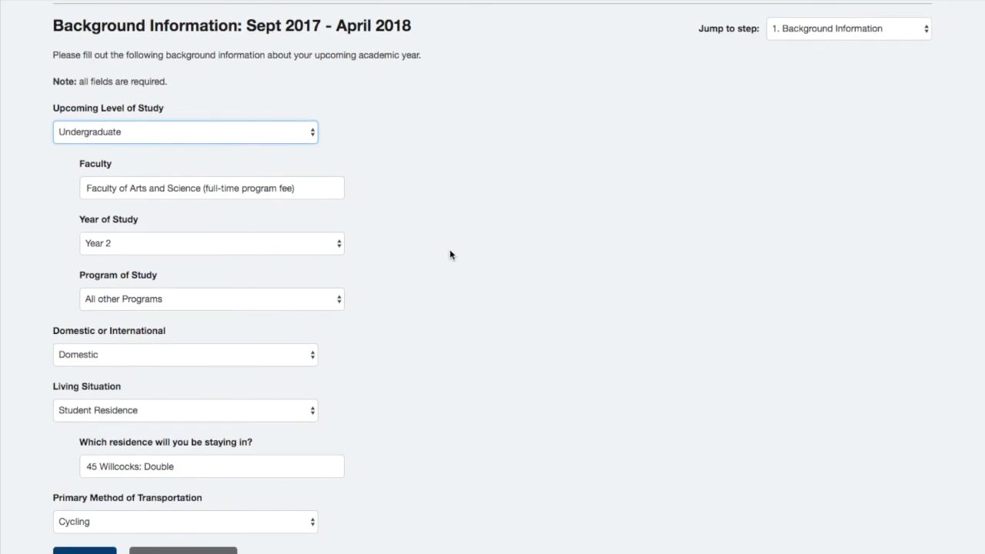
pyautogui.click(193, 415)
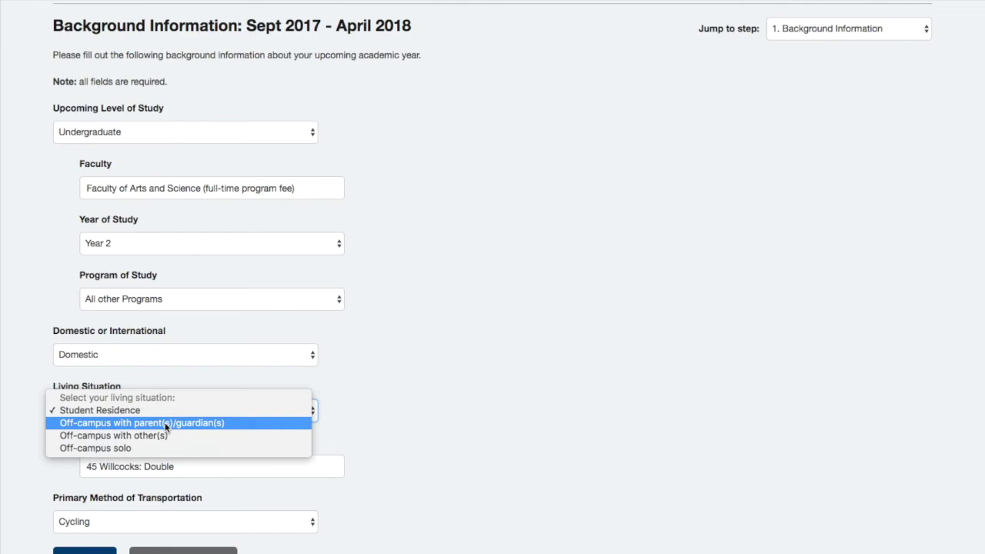
pyautogui.click(166, 423)
# Set the expected monthly employment income to $350 and recalculate the budget to view the updated summary
pyautogui.scroll(-5, 498, 411)
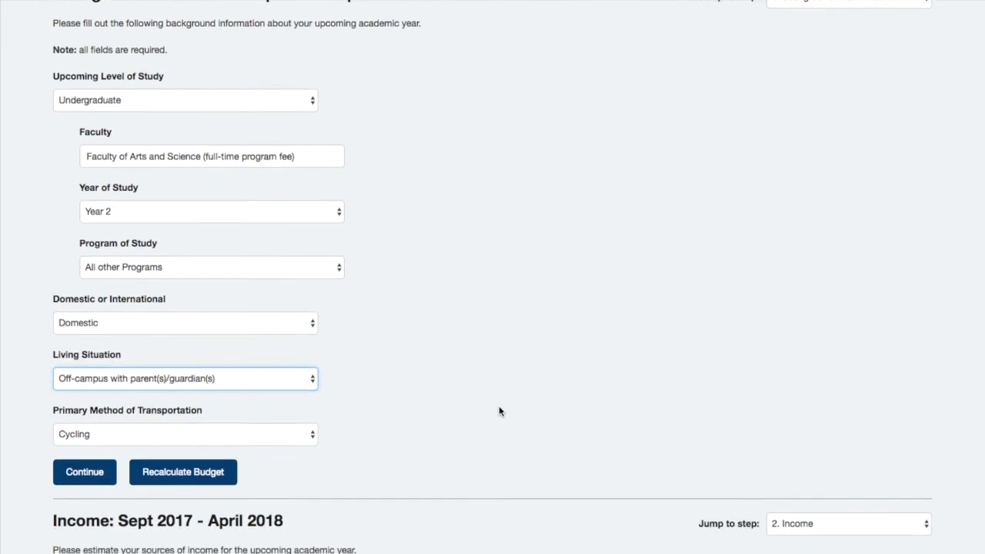
pyautogui.click(120, 354)
pyautogui.moveTo(121, 354); pyautogui.dragTo(67, 354)
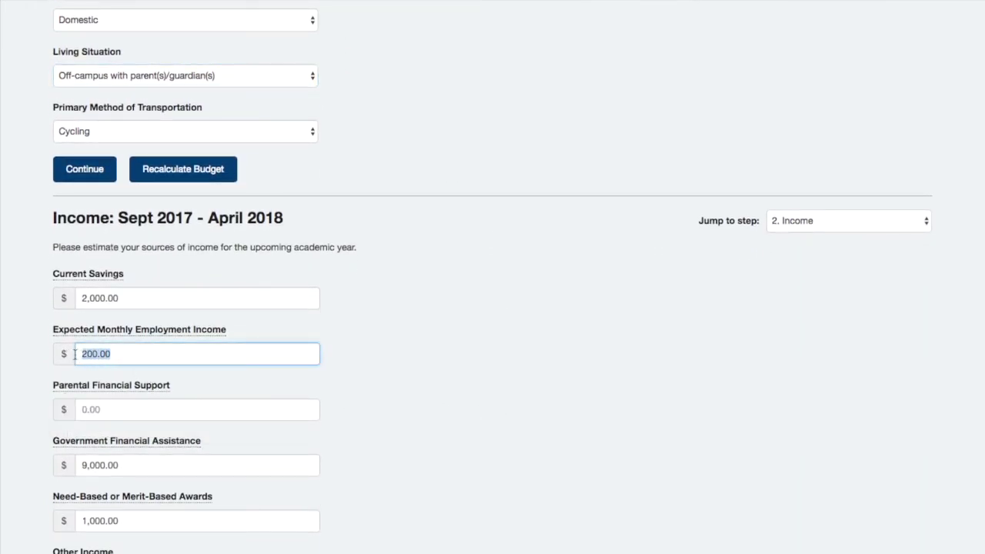
pyautogui.write('350')
pyautogui.click(398, 334)
pyautogui.scroll(-2, 398, 334)
pyautogui.click(176, 496)
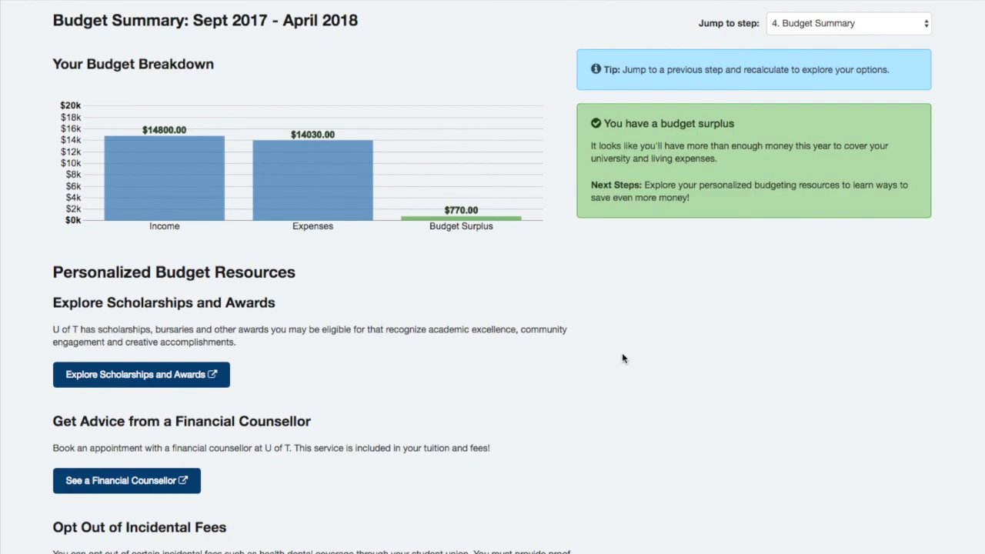
pyautogui.scroll(-3, 619, 354)
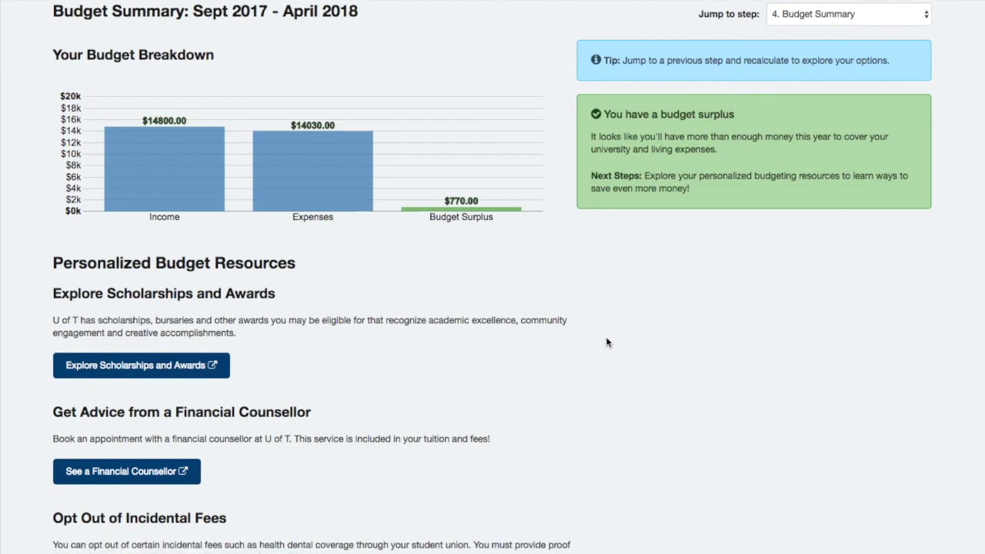